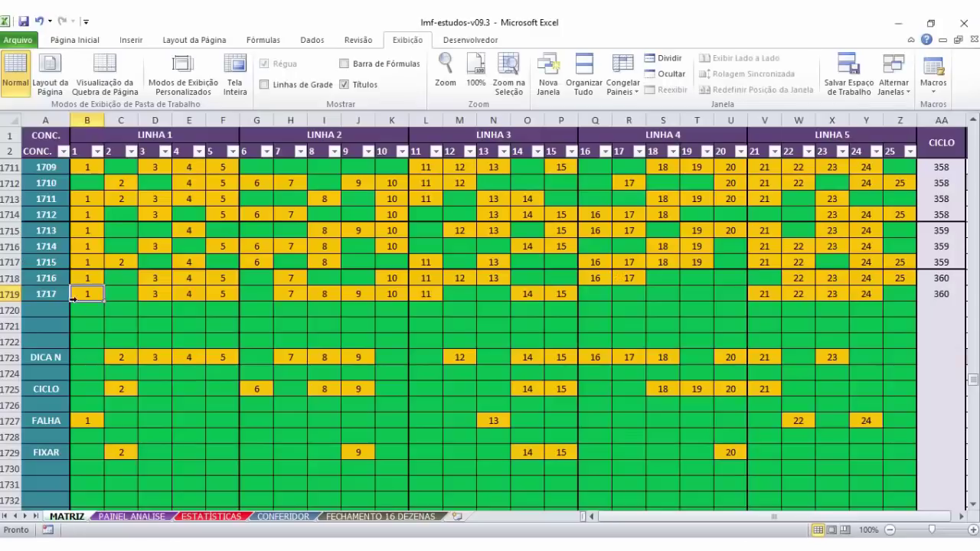
- Examine contest 1717's numbers line by line in the matrix, including the run of number 1 since contest 1711
key(Delete)
key(ctrl+z)
drag(82, 293, 97, 201)
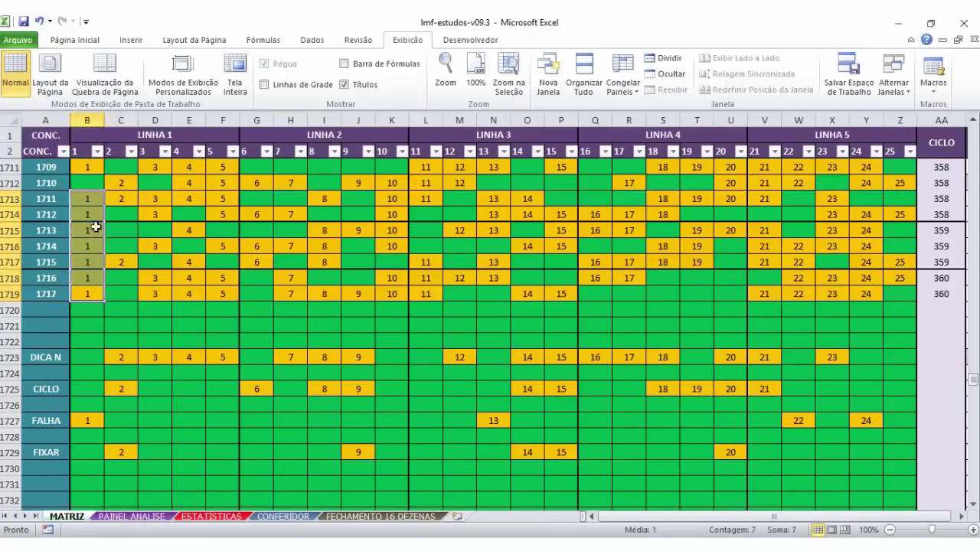
drag(157, 293, 227, 293)
drag(285, 293, 400, 297)
drag(525, 295, 567, 275)
drag(719, 214, 708, 172)
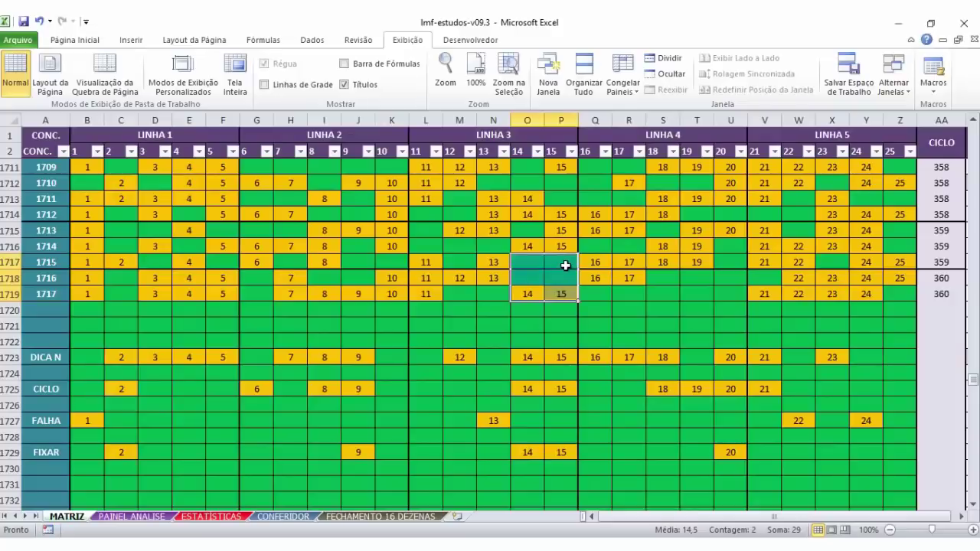
click(564, 293)
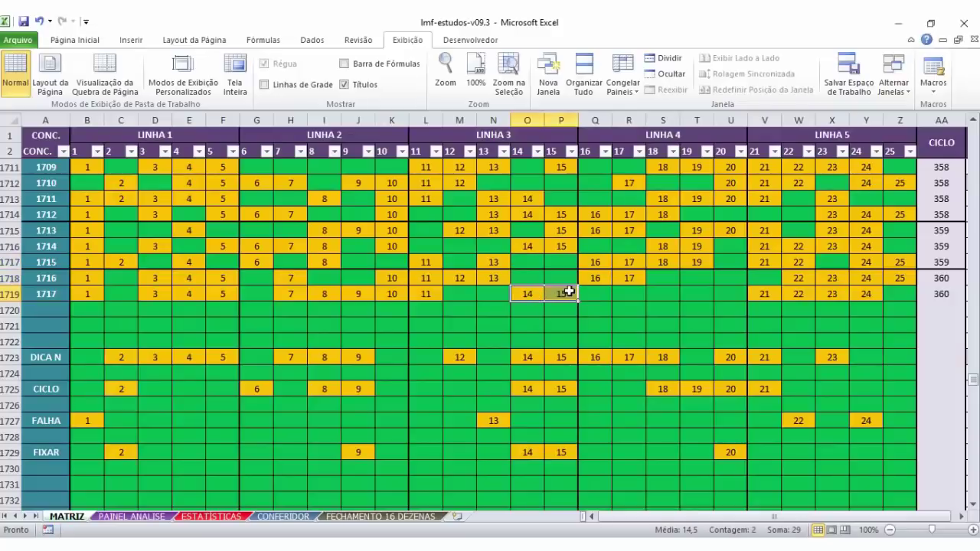
drag(593, 293, 853, 291)
drag(733, 290, 604, 287)
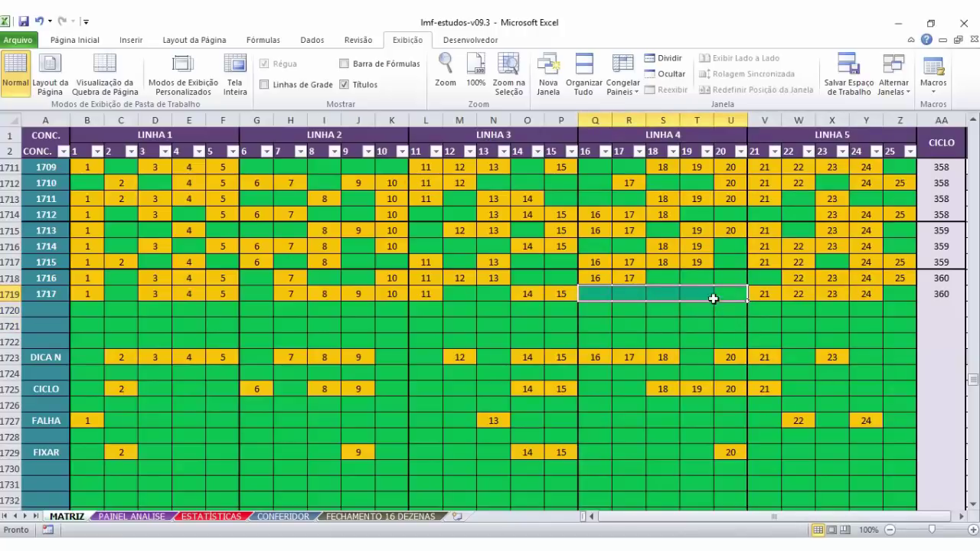
click(899, 291)
drag(898, 289, 425, 292)
drag(739, 293, 586, 293)
- Examine how LINHA 3 and LINHA 4 behaved in the contests leading up to 1717
drag(563, 230, 577, 343)
drag(422, 228, 472, 328)
click(564, 320)
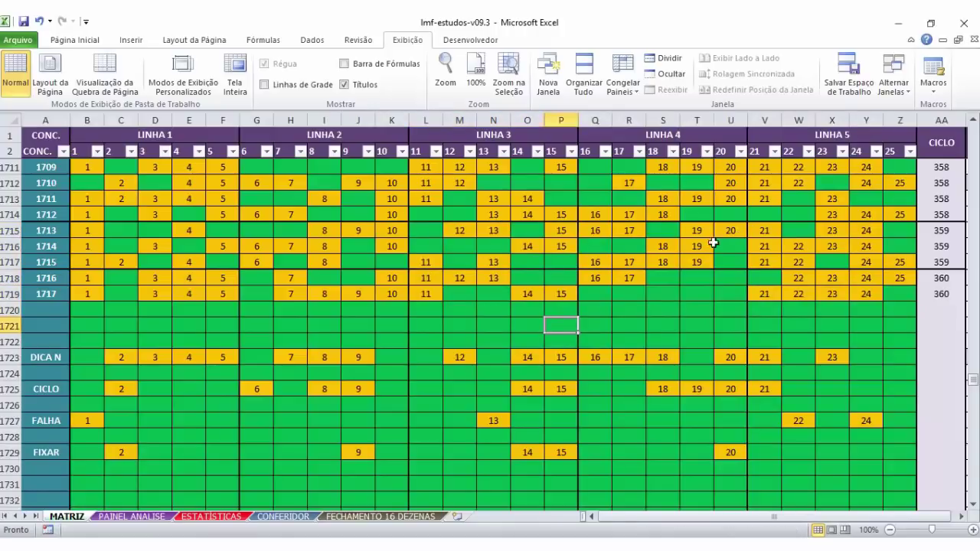
drag(733, 293, 743, 228)
scroll(728, 284, up, 5)
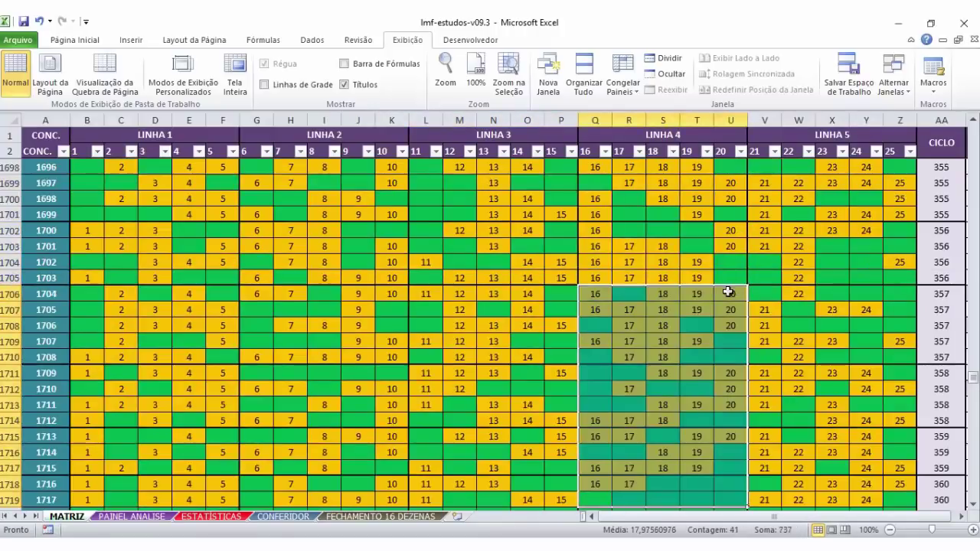
scroll(710, 329, down, 6)
click(710, 345)
mouse_move(590, 263)
mouse_down()
mouse_move(737, 262)
mouse_move(727, 255)
mouse_move(596, 271)
mouse_move(597, 262)
mouse_up()
click(736, 290)
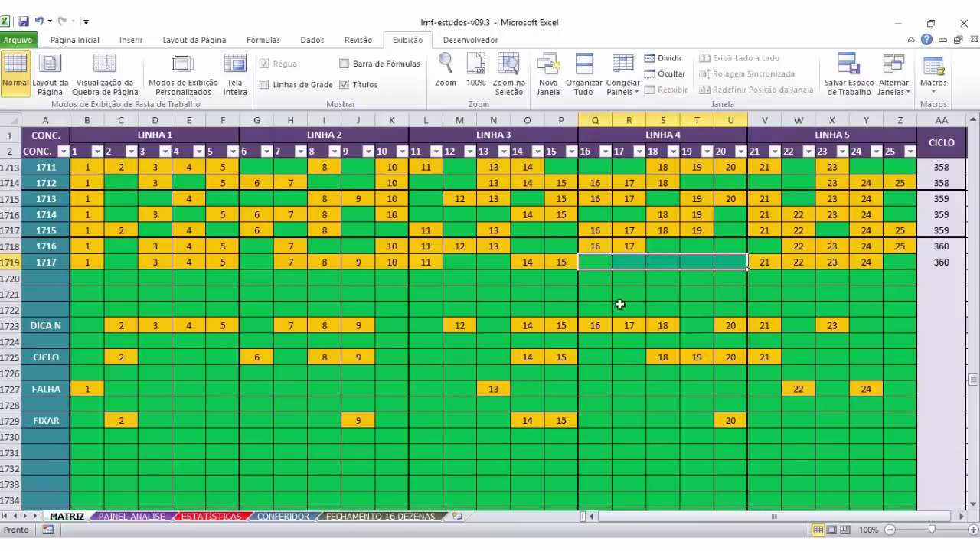
mouse_move(440, 220)
mouse_down()
mouse_move(498, 350)
mouse_move(561, 295)
mouse_move(420, 252)
mouse_move(421, 217)
mouse_up()
scroll(431, 271, up, 1)
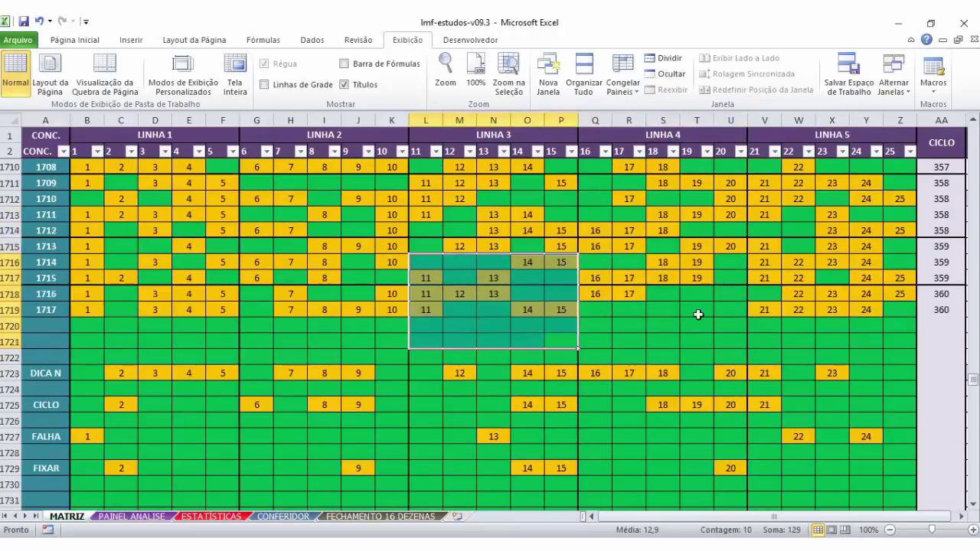
- Compare contest 1717's row with the numbers suggested in the DICA N row
click(695, 309)
click(723, 309)
drag(899, 309, 127, 372)
click(127, 372)
click(87, 372)
- Check contest 1717's numbers in the CONFERIDOR row and the points of games A1 to A16 on the FECHAMENTO 16 DEZENAS sheet
click(377, 517)
drag(450, 182, 823, 182)
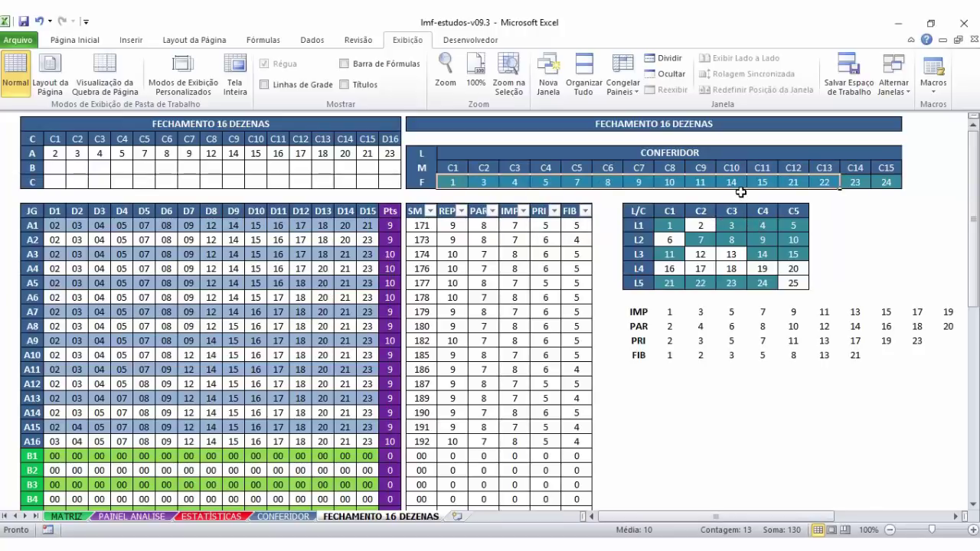
click(784, 240)
drag(804, 188, 889, 184)
click(890, 184)
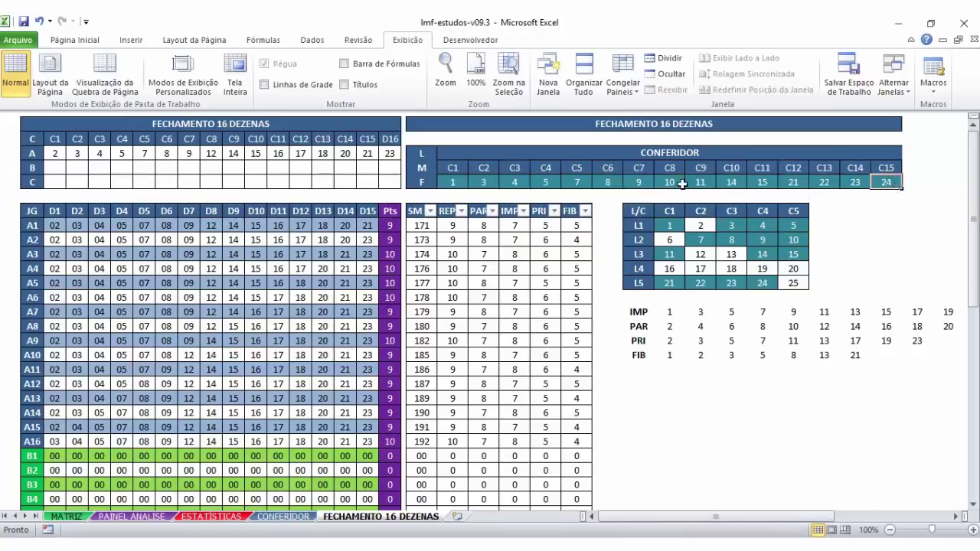
mouse_move(390, 225)
mouse_down()
mouse_move(390, 441)
mouse_move(389, 225)
mouse_up()
click(390, 441)
- Clear all sixteen numbers from row A of the FECHAMENTO 16 DEZENAS table
drag(390, 153, 54, 153)
key(Delete)
click(57, 154)
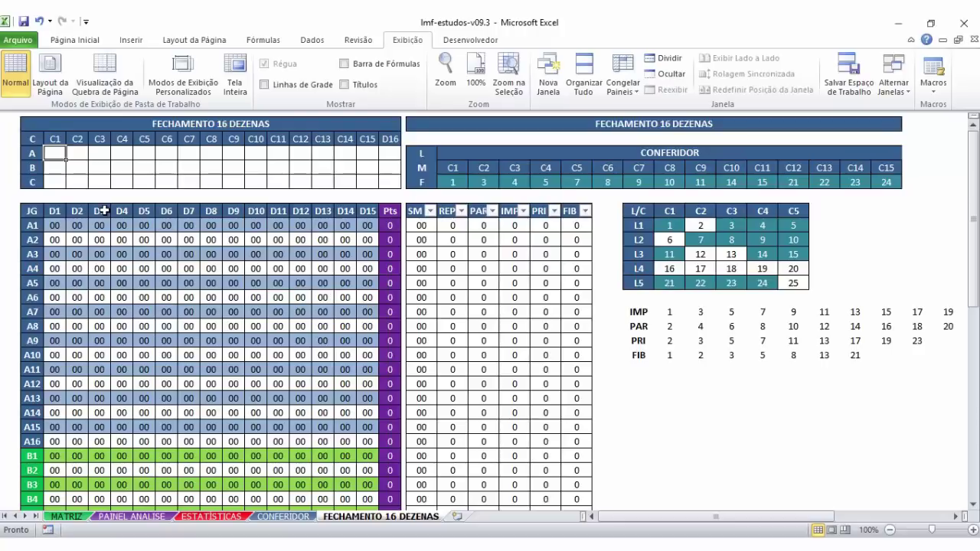
mouse_move(390, 225)
mouse_down()
mouse_move(390, 442)
mouse_move(383, 219)
mouse_move(382, 454)
mouse_move(217, 428)
mouse_move(53, 427)
mouse_move(54, 439)
mouse_move(449, 291)
mouse_move(389, 222)
mouse_move(392, 442)
mouse_move(389, 225)
mouse_up()
click(390, 225)
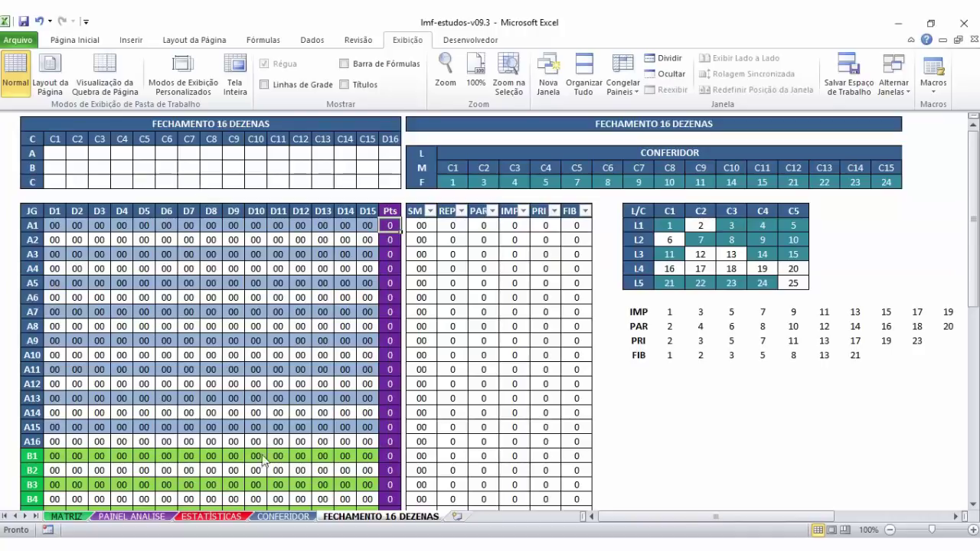
- Clear the numbers in the DICA N row of the MATRIZ sheet
click(86, 516)
drag(116, 379, 848, 368)
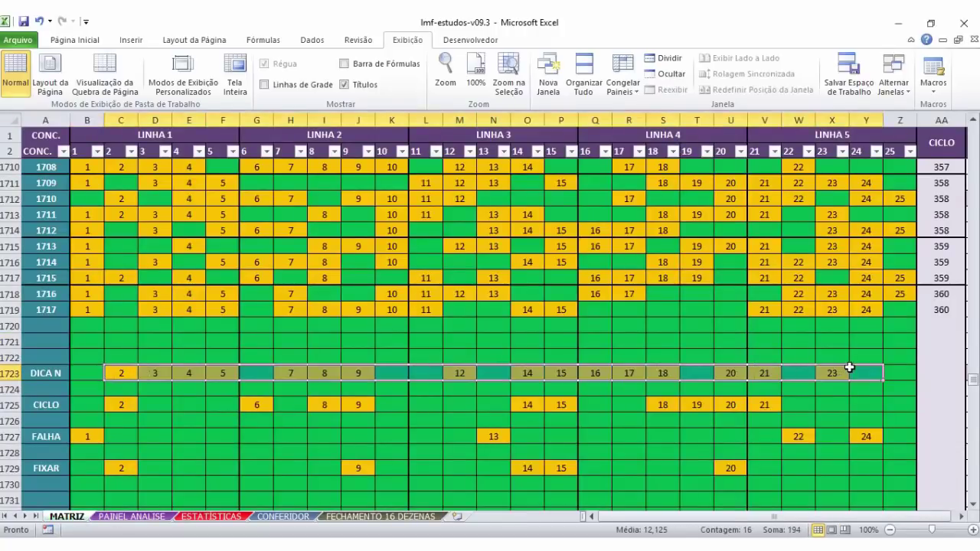
key(Delete)
- Remove the already drawn numbers 8, 9, 14 and 15 from the CICLO row
mouse_move(117, 404)
mouse_down()
mouse_move(110, 309)
mouse_move(120, 292)
mouse_move(119, 402)
mouse_up()
drag(261, 297, 258, 389)
drag(324, 293, 320, 401)
drag(557, 310, 548, 466)
click(525, 280)
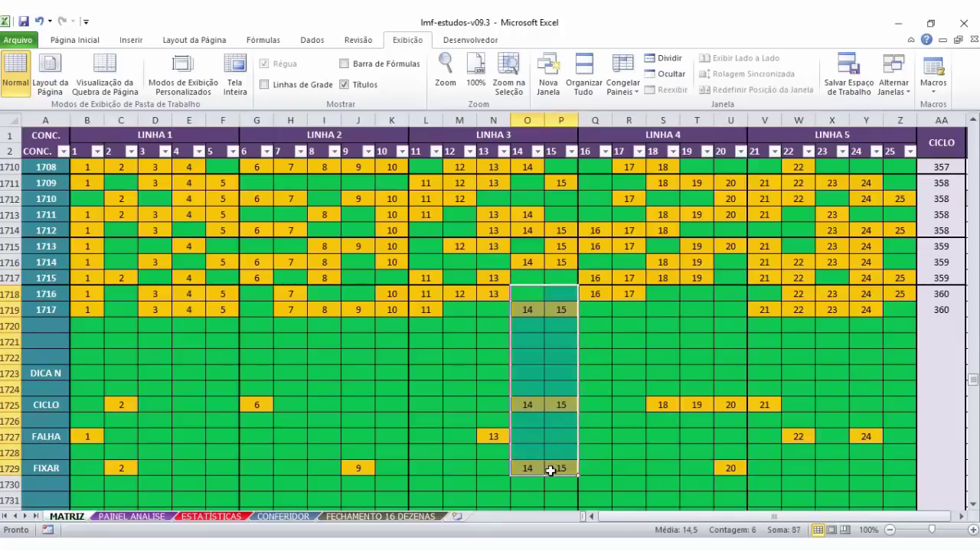
click(556, 354)
drag(533, 298, 524, 446)
click(528, 307)
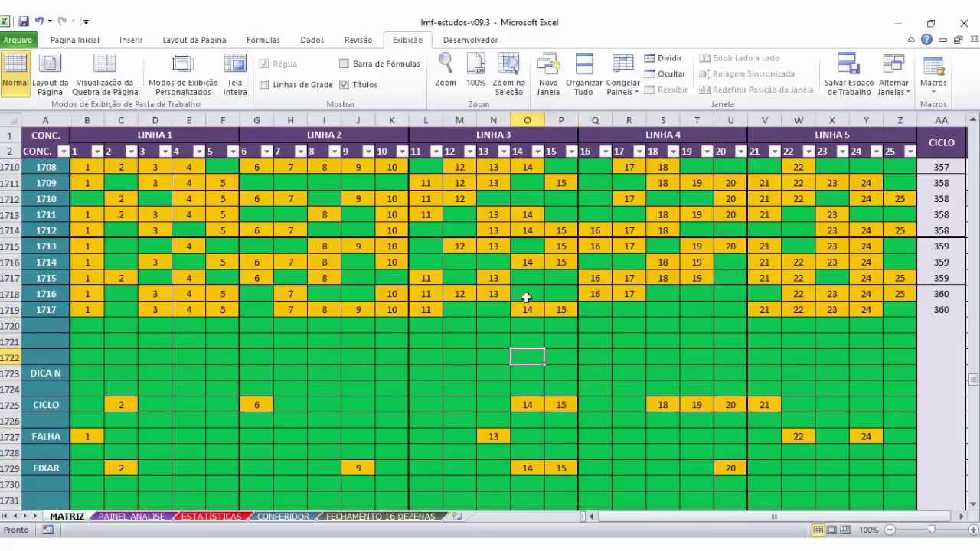
drag(527, 292, 531, 406)
key(Delete)
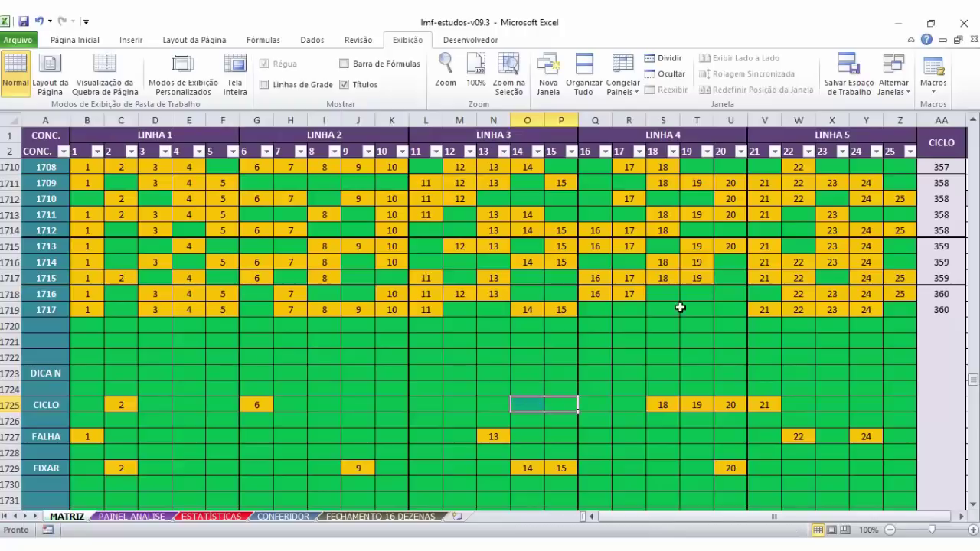
- Compare 18, 19 and 20 in the CICLO row with the latest draws and remove 21 from that row
drag(660, 402, 724, 400)
drag(672, 310, 732, 303)
drag(723, 401, 662, 295)
scroll(704, 399, down, 2)
scroll(704, 398, up, 2)
drag(770, 332, 774, 411)
key(Delete)
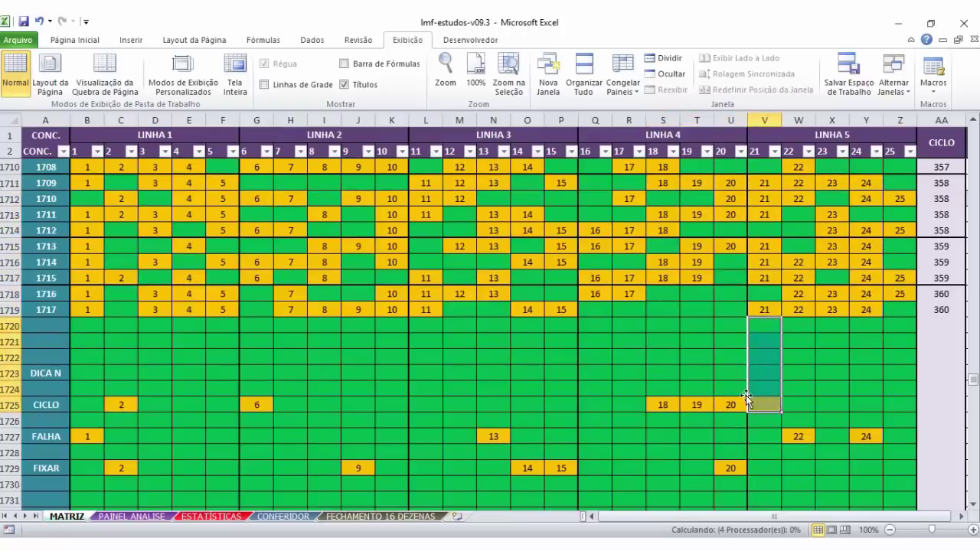
- Compare number 1's run in contests 1711 to 1717 with its earlier run in contests 1499 to 1505
click(496, 311)
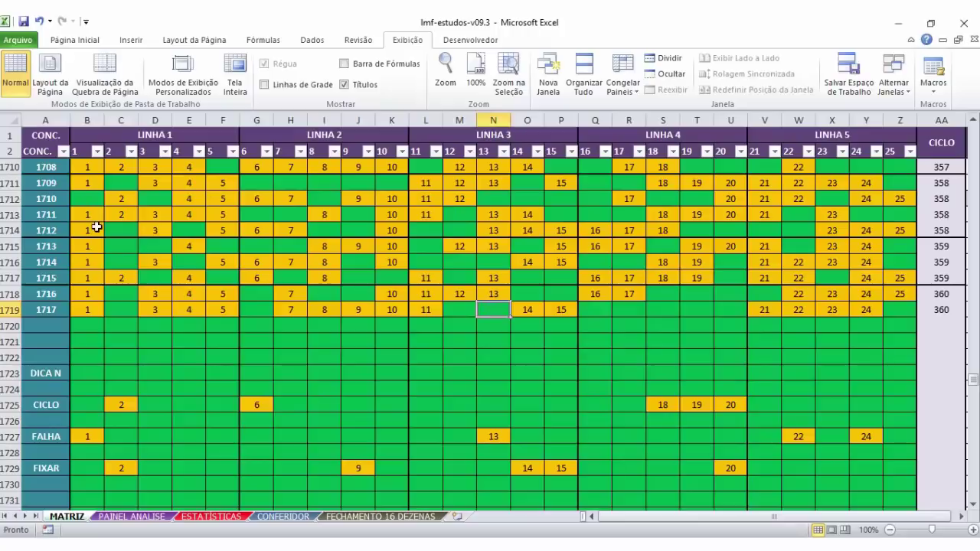
drag(92, 216, 88, 310)
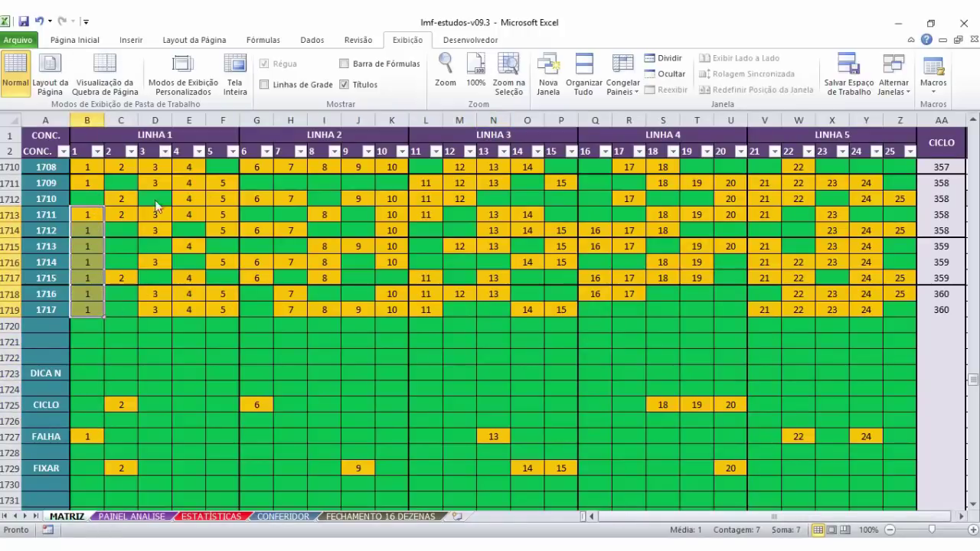
scroll(191, 368, up, 3)
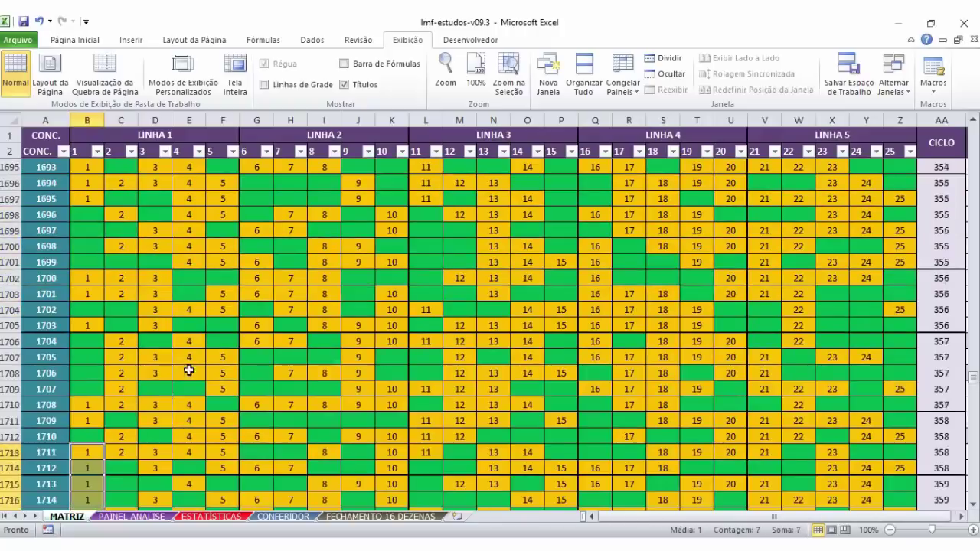
scroll(78, 238, down, 3)
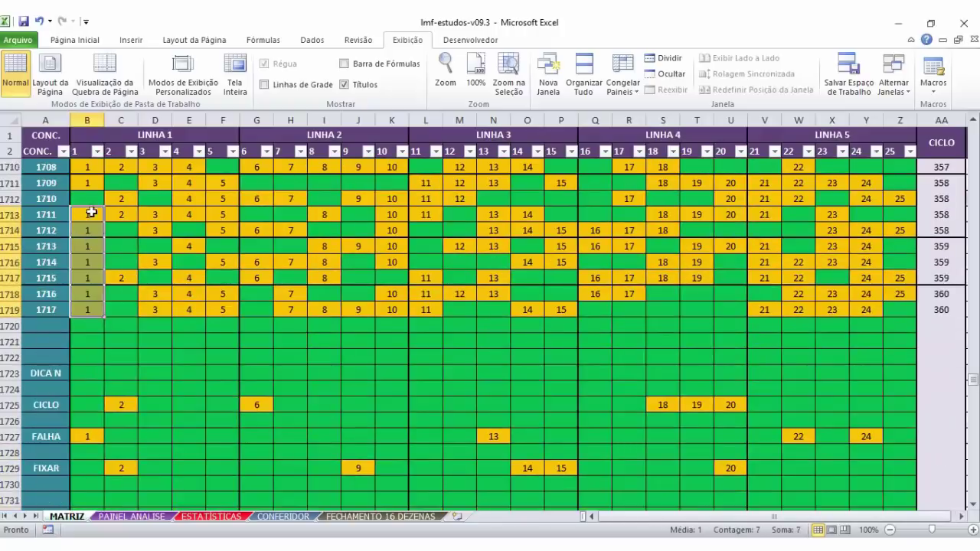
click(91, 311)
drag(86, 215, 91, 309)
scroll(90, 307, up, 20)
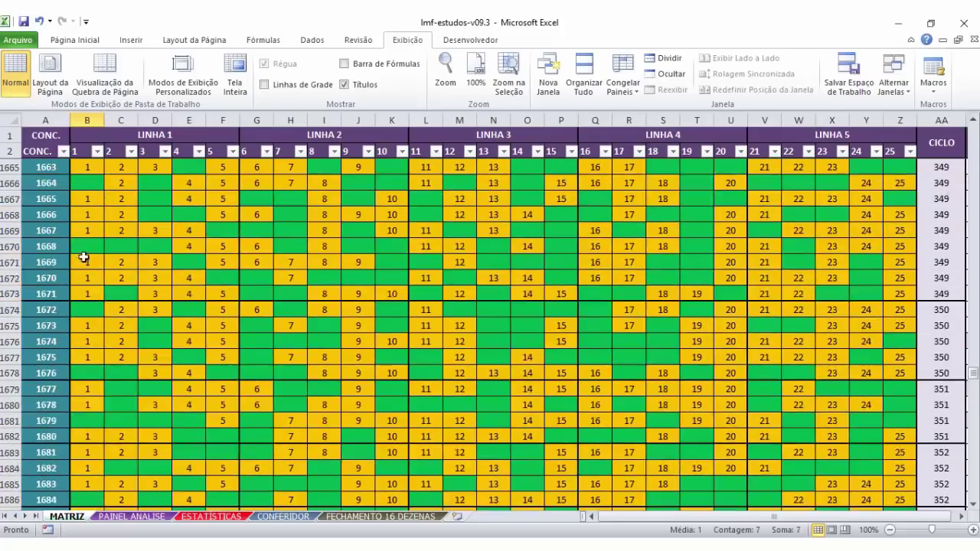
scroll(82, 263, up, 20)
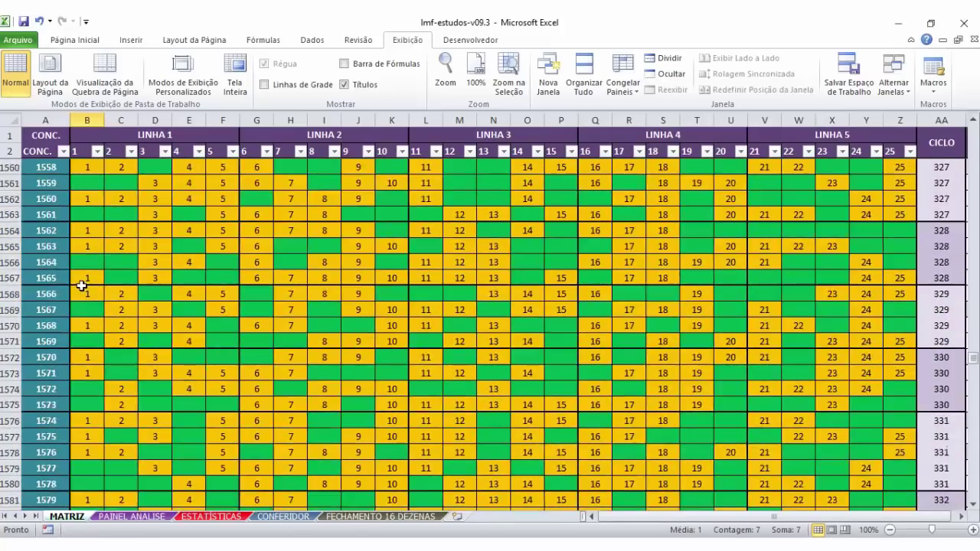
scroll(81, 286, up, 15)
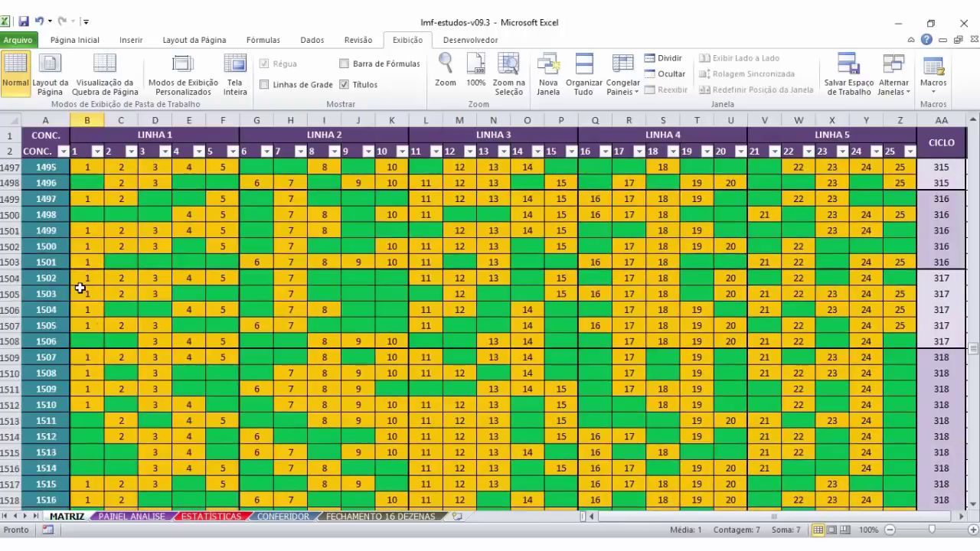
drag(87, 230, 77, 327)
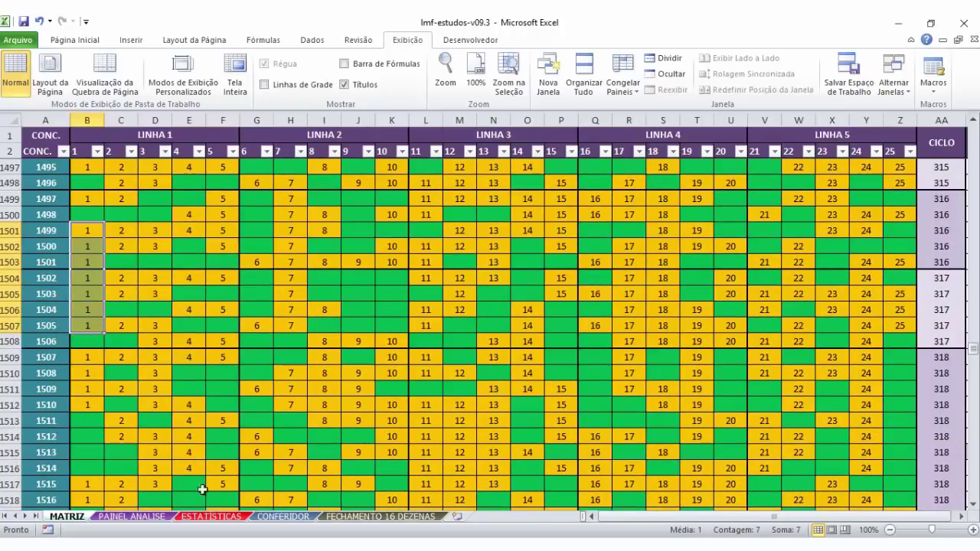
- Look further back in the history for a longer run of number 1 and select it from contest 1441 to 1451
scroll(136, 372, up, 7)
scroll(158, 282, up, 9)
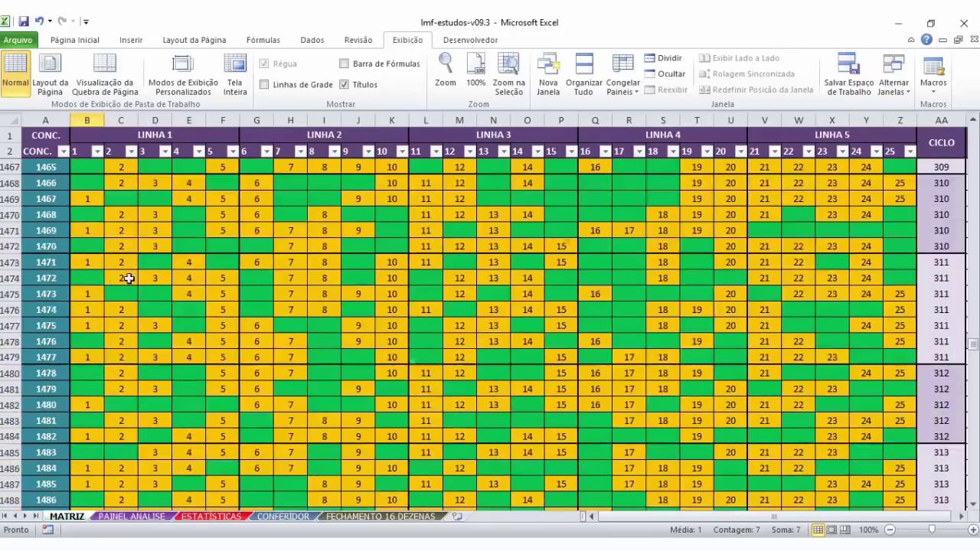
scroll(89, 249, up, 3)
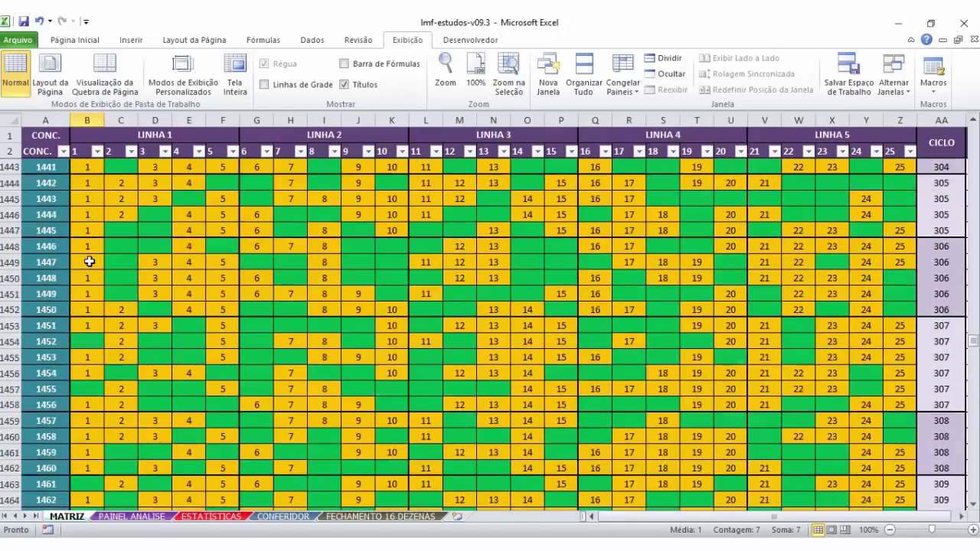
drag(89, 214, 86, 372)
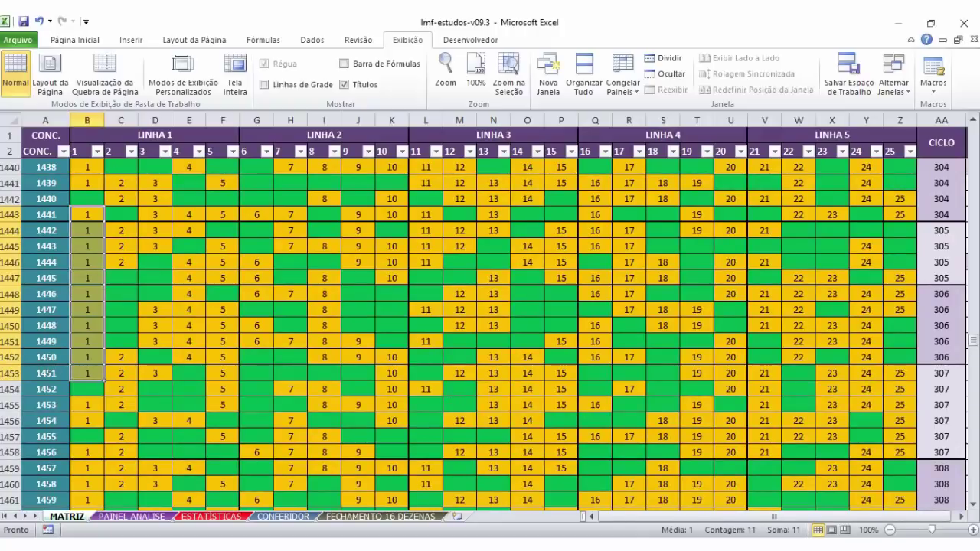
- Switch to the Lotofácil results page in the browser, search for contest 1451 and check its draw date
key(alt+Tab)
click(114, 19)
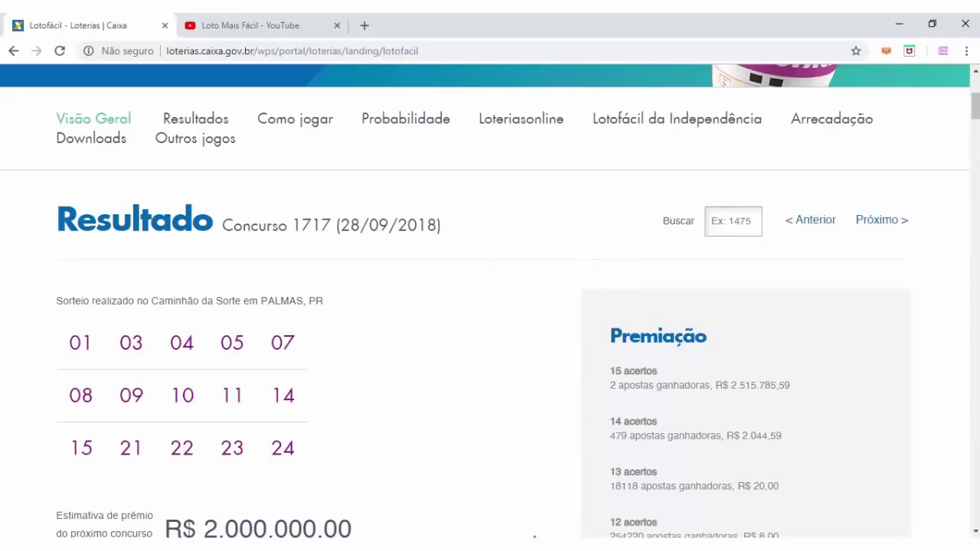
key(alt+Tab)
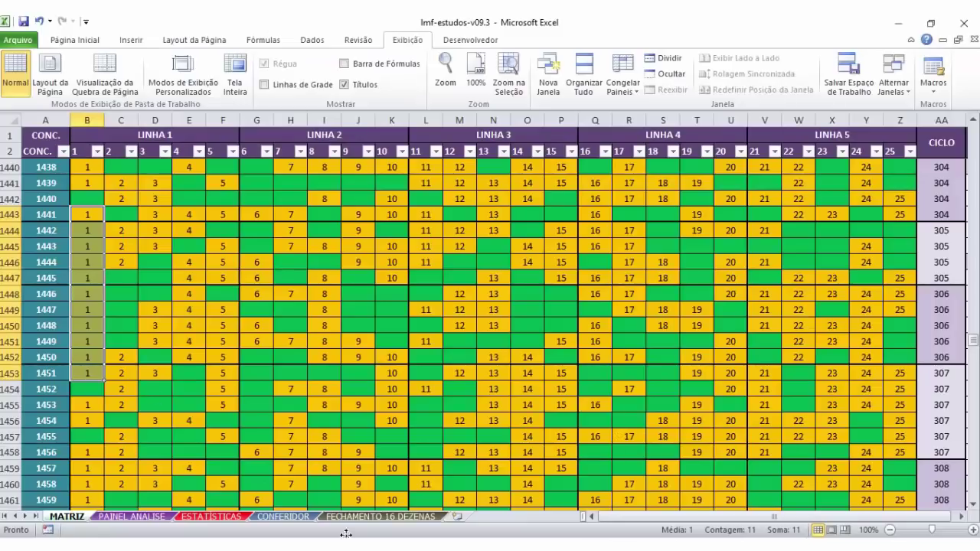
key(alt+Tab)
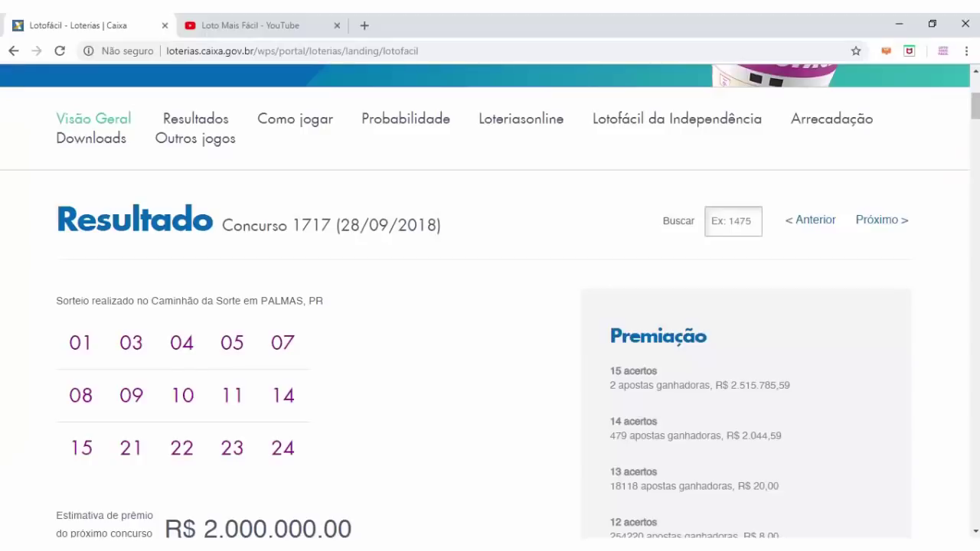
click(737, 221)
text(1451)
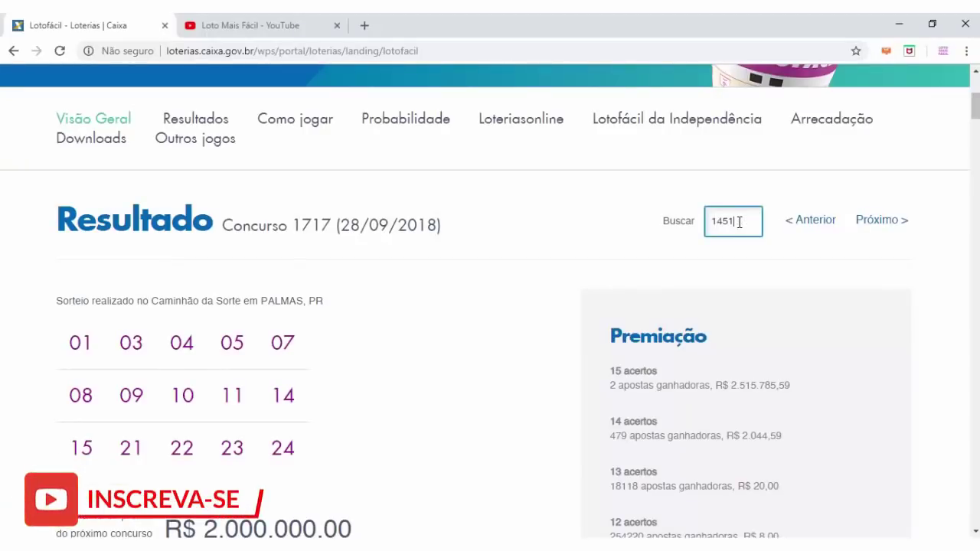
key(Return)
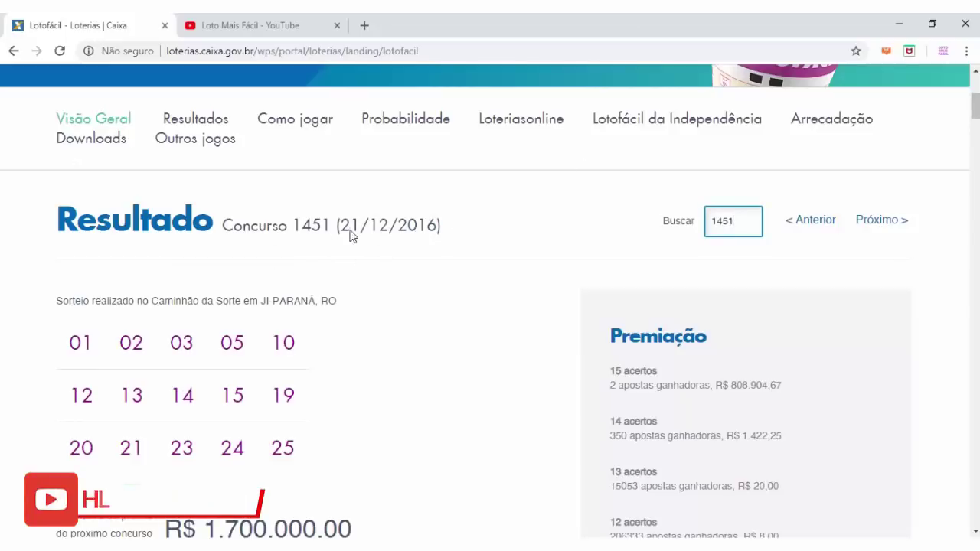
mouse_move(441, 232)
mouse_down()
mouse_move(314, 231)
mouse_move(255, 247)
mouse_move(548, 227)
mouse_move(400, 234)
mouse_move(427, 230)
mouse_up()
click(305, 229)
click(367, 252)
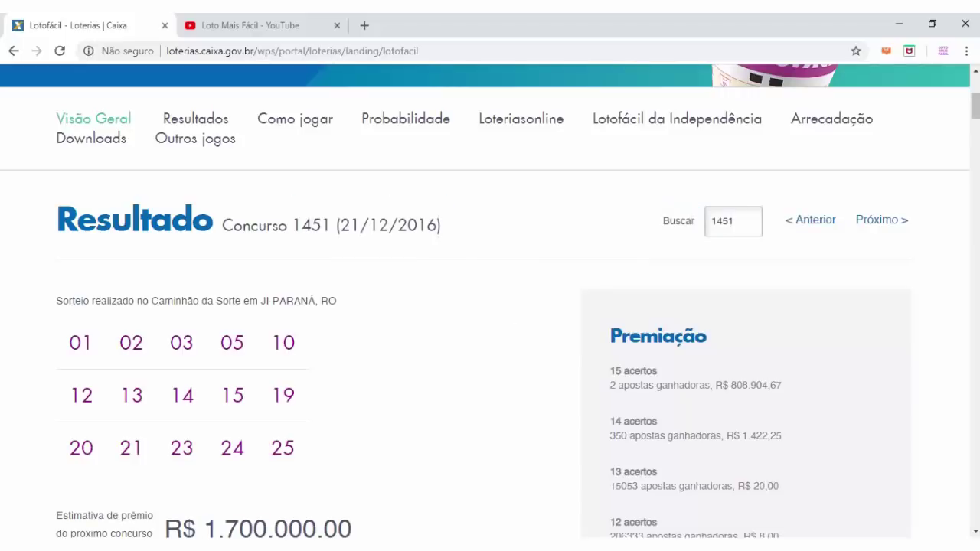
- Switch back to the Excel matrix and review the span from contest 1441 to contest 1451
key(alt+Tab)
drag(47, 215, 70, 212)
click(52, 374)
click(260, 371)
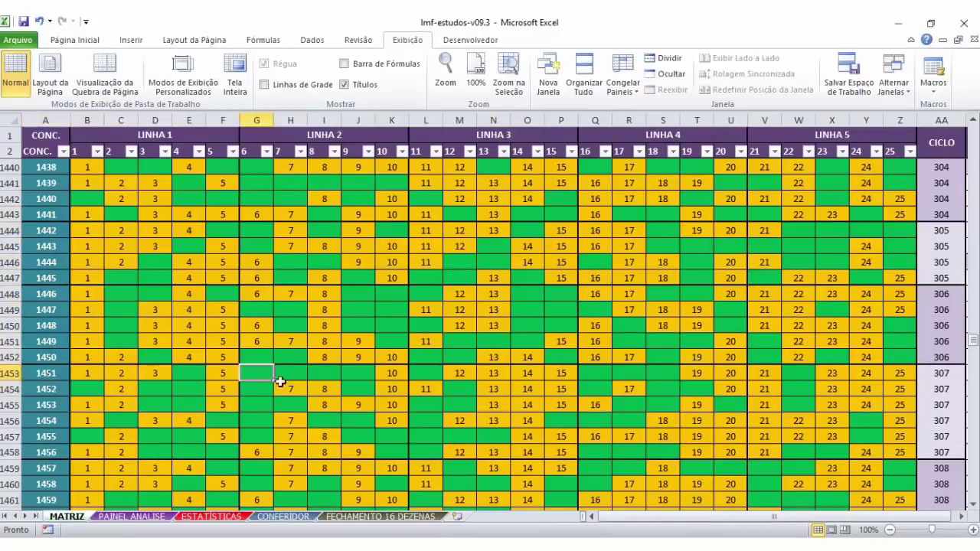
- Select the draws of contests 1441 to 1451 across numbers 1 to 24, and contests 1446 to 1451 to compare both numbers' runs
drag(86, 373, 878, 212)
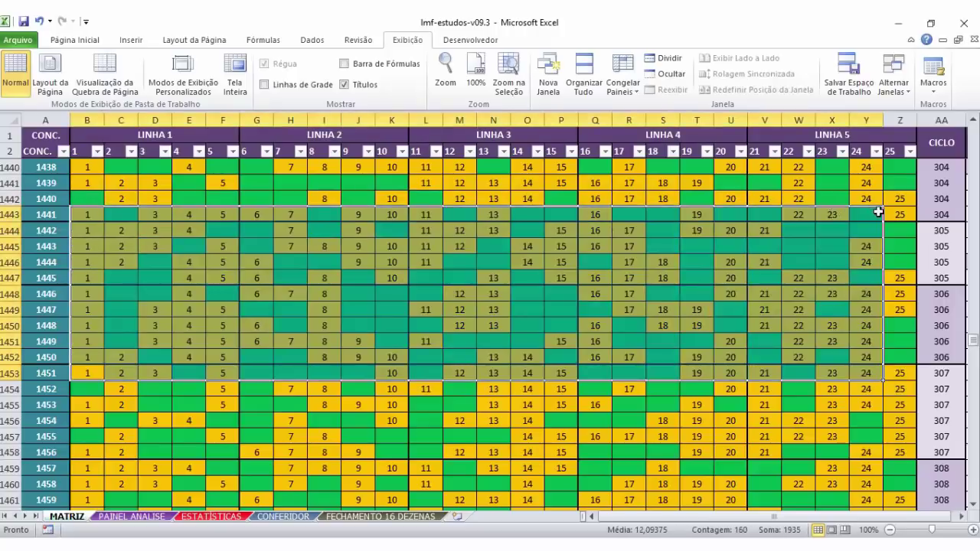
drag(868, 299, 79, 374)
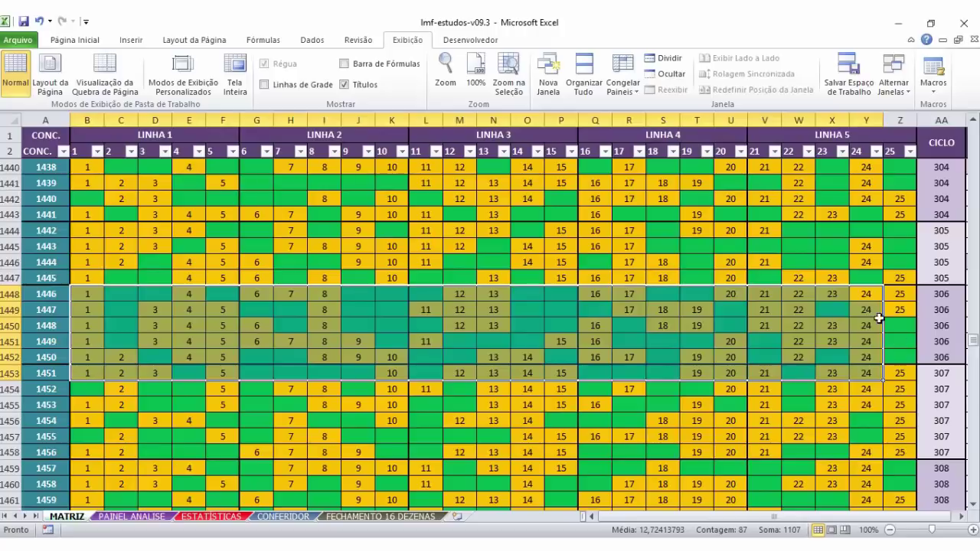
drag(62, 299, 862, 373)
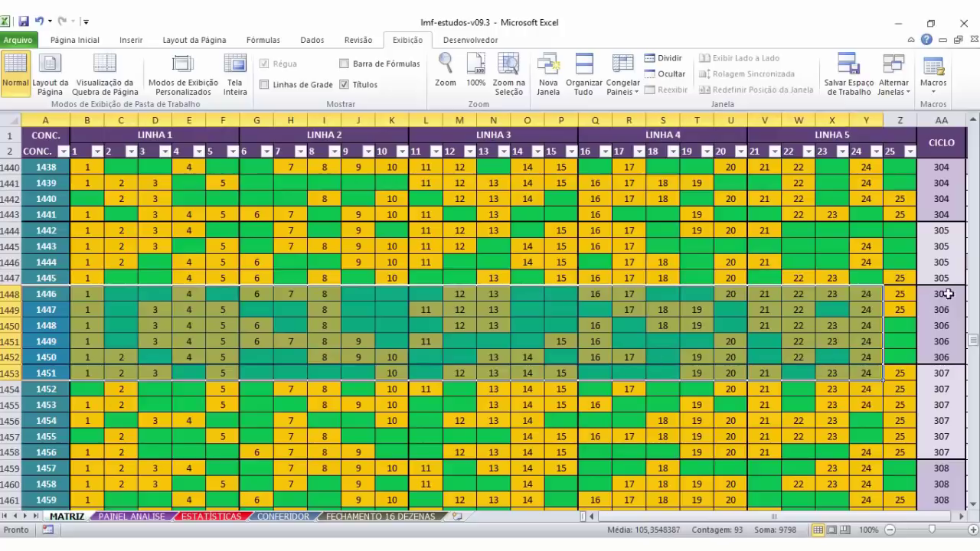
- Return to the latest contests, select number 24's run from contest 1712 to 1717 and the empty row below from 1 to 24
scroll(604, 340, down, 16)
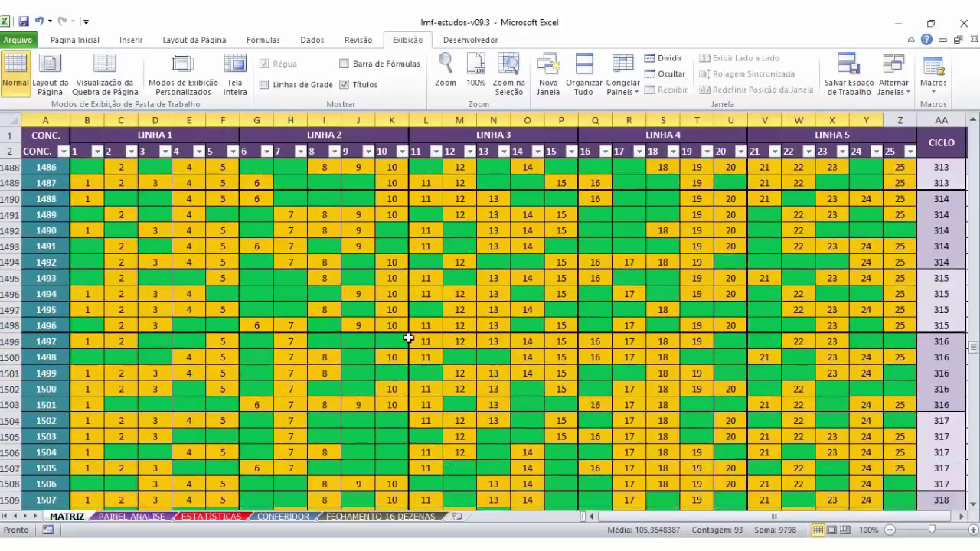
scroll(409, 338, down, 18)
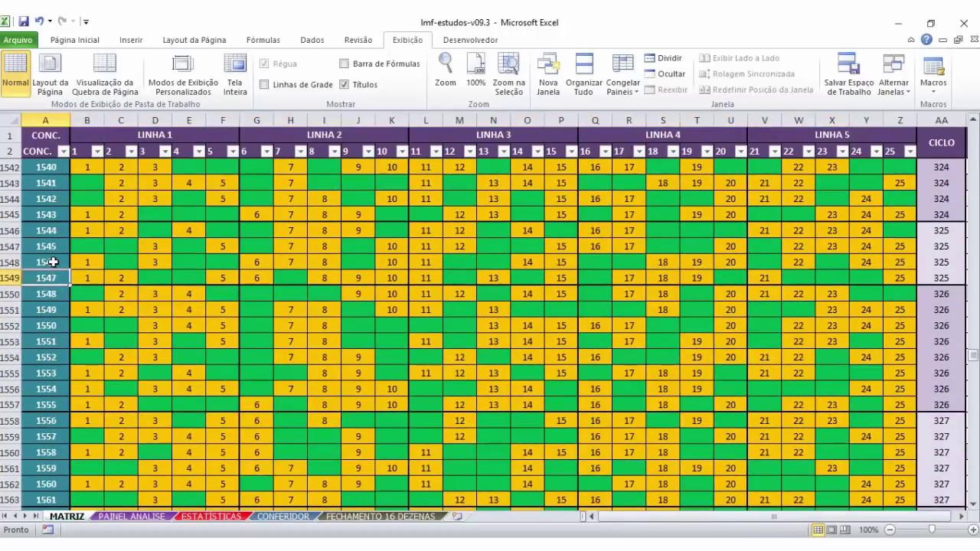
scroll(52, 262, down, 20)
scroll(321, 295, down, 5)
scroll(638, 331, up, 2)
drag(865, 277, 869, 359)
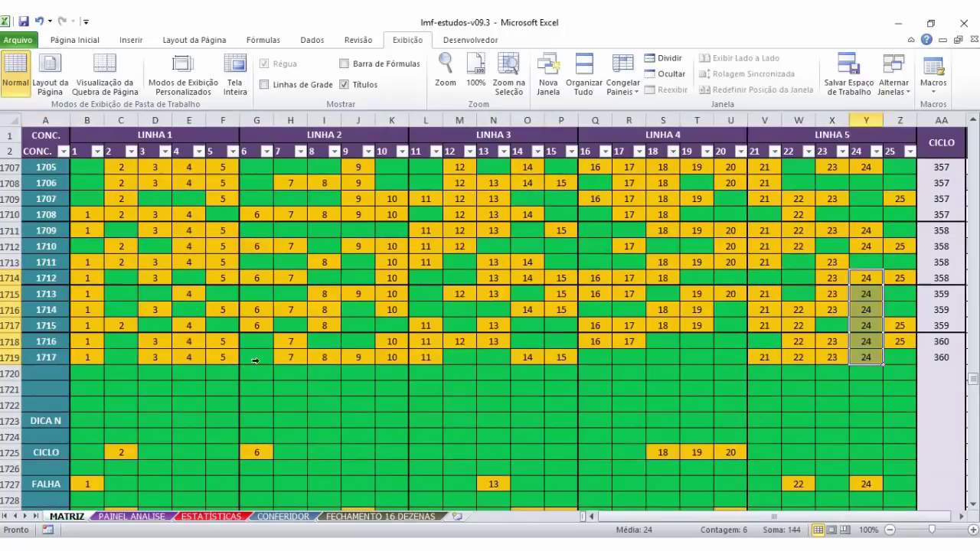
drag(74, 375, 868, 374)
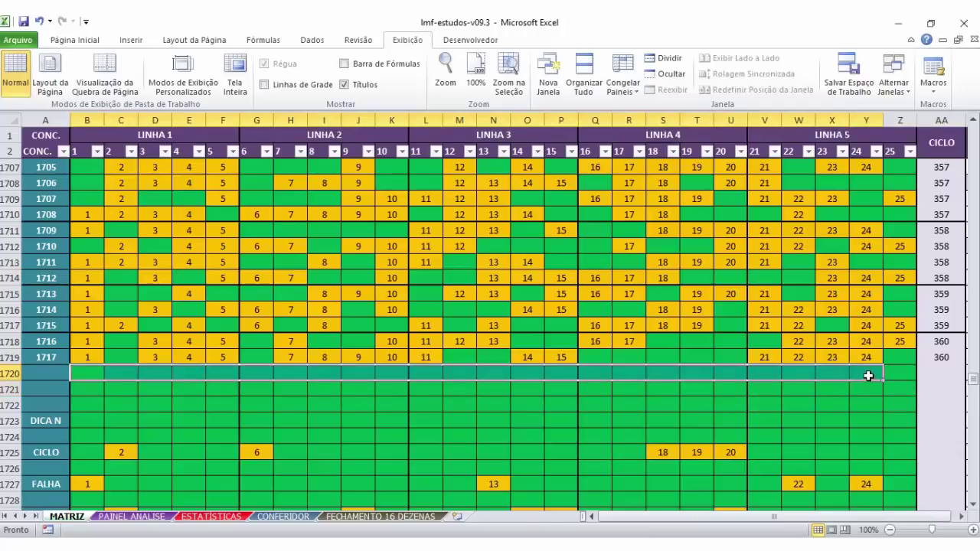
- Remove number 13 from the FALHA row
click(866, 373)
scroll(826, 346, down, 1)
click(61, 325)
click(87, 437)
drag(487, 437, 488, 384)
key(Delete)
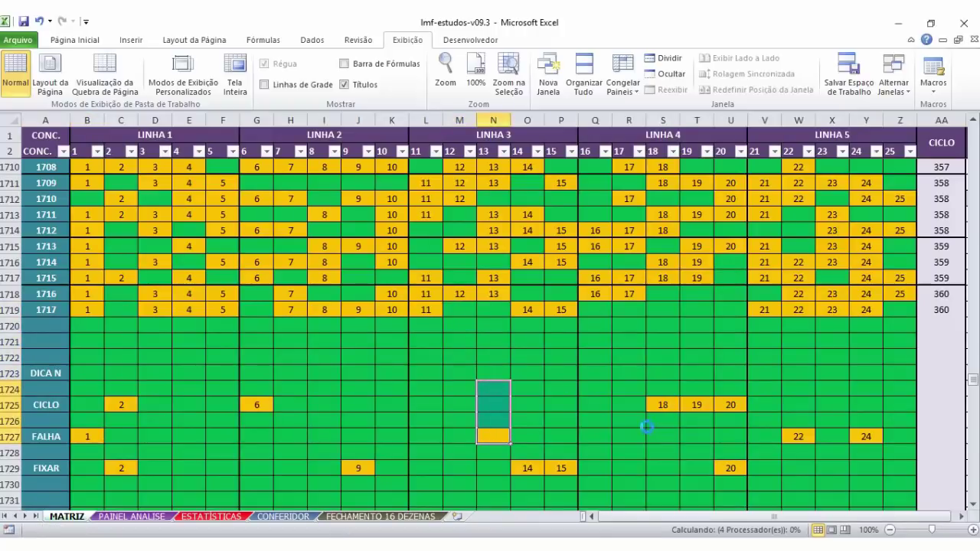
- Check numbers 22 and 24 of the FALHA row against contests 1715 to 1717 and review the row from number 1 to 24
drag(798, 436, 870, 278)
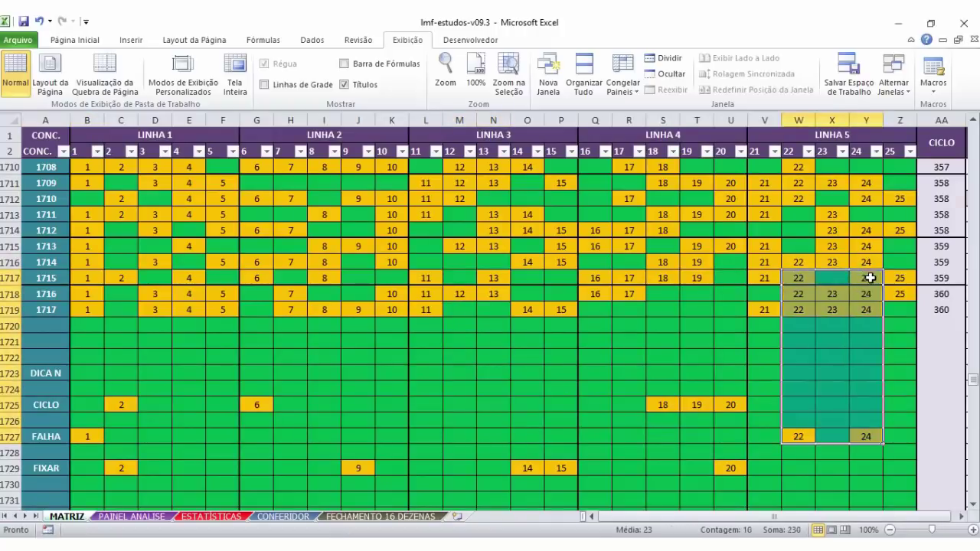
click(842, 419)
drag(864, 437, 803, 435)
click(847, 360)
drag(862, 437, 85, 436)
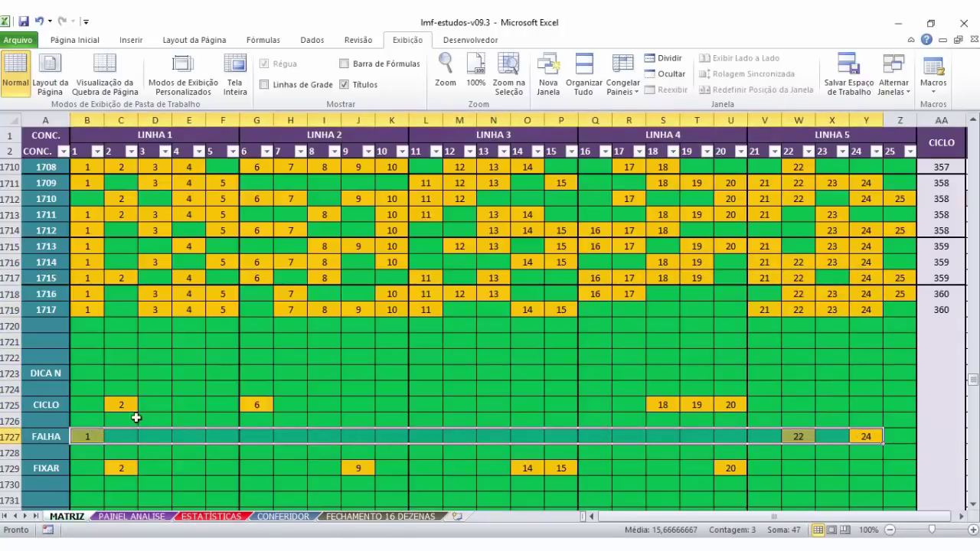
click(510, 452)
click(358, 436)
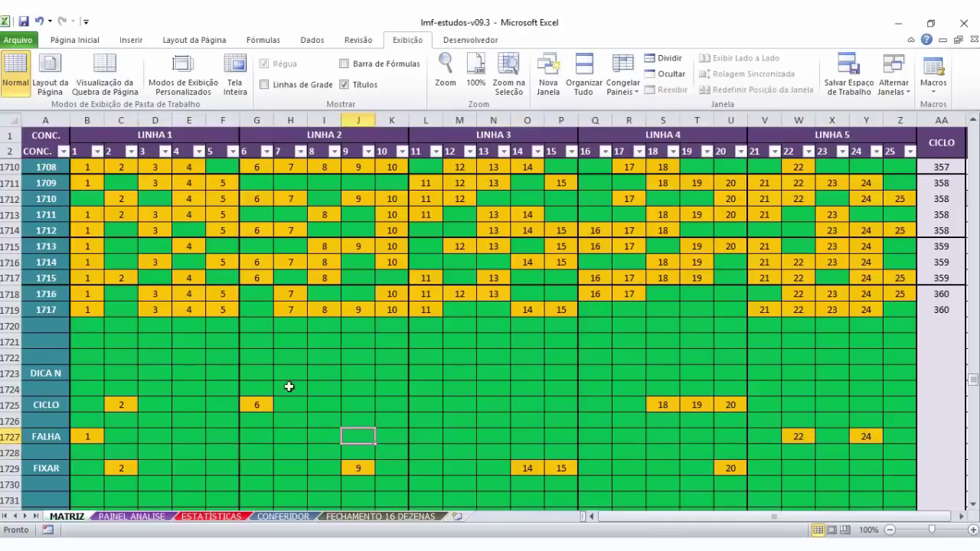
- Check number 2 of the FIXAR row against contests 1716 and 1717, and remove number 9 from that row
drag(116, 471, 116, 292)
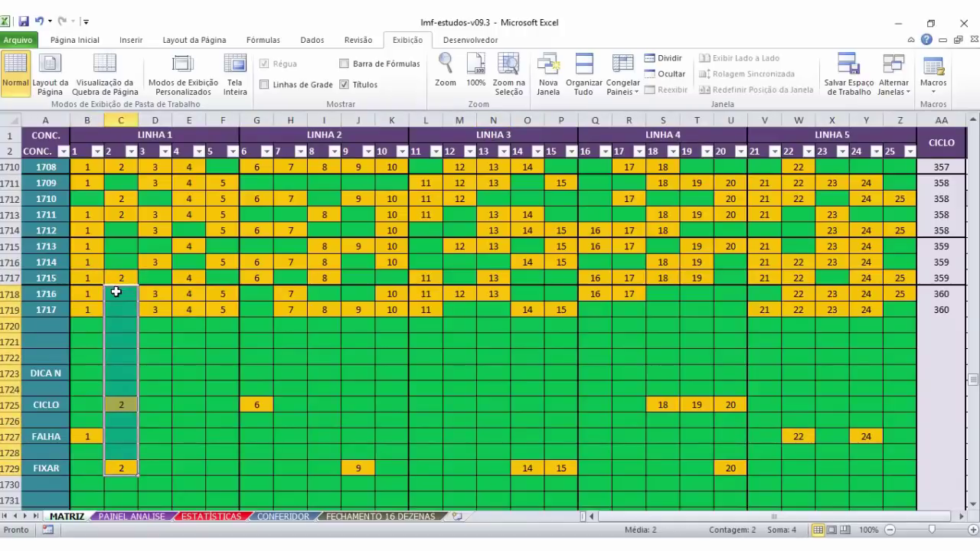
mouse_move(365, 474)
mouse_down()
mouse_move(355, 408)
mouse_move(372, 465)
mouse_up()
key(Delete)
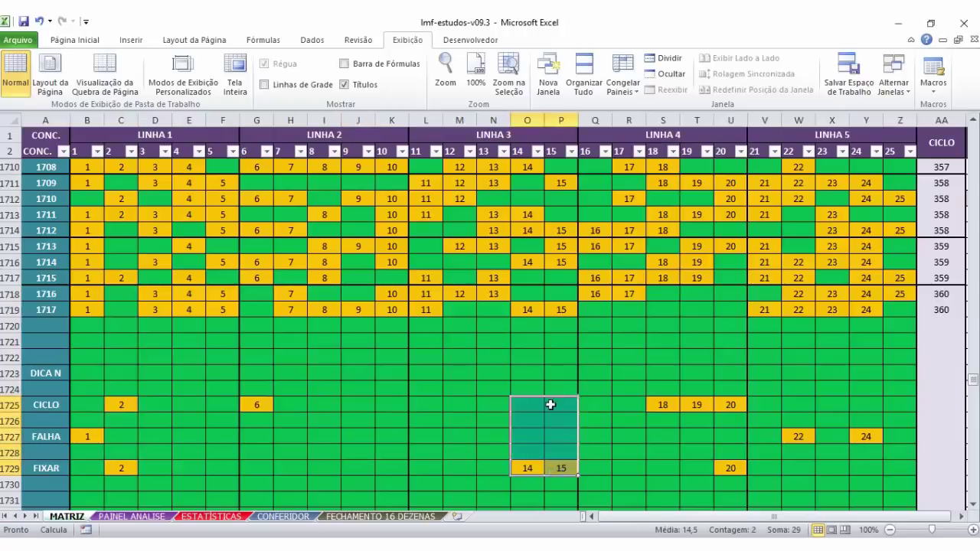